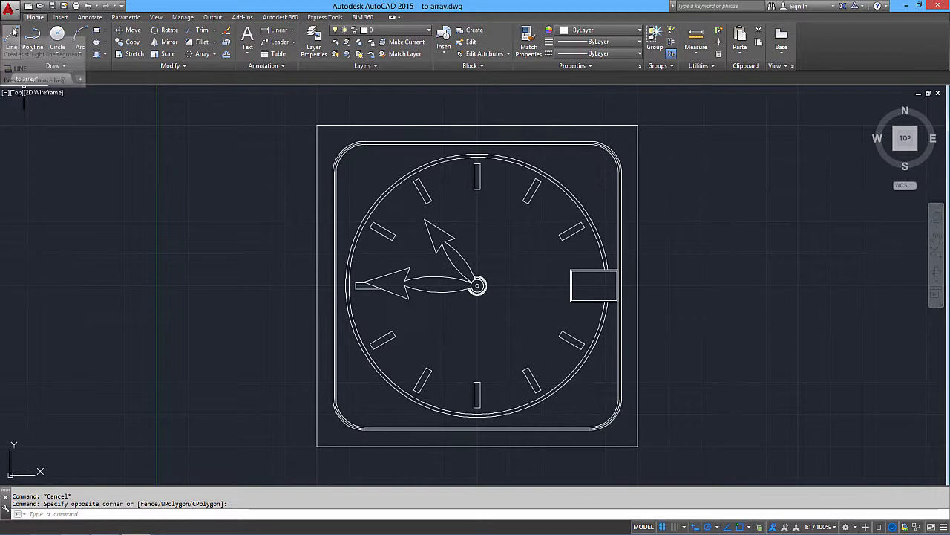
Start a line on the case's right edge, 20 units below its upper corner, and draw a 5-unit segment at 330° with 30° polar tracking
{"action": "left_click", "coordinate": [12, 41]}
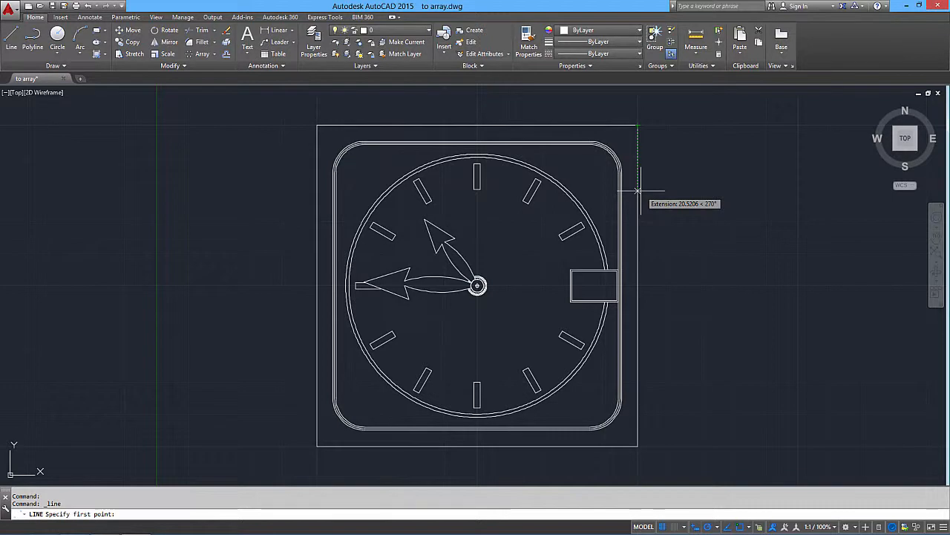
{"action": "type", "text": "2"}
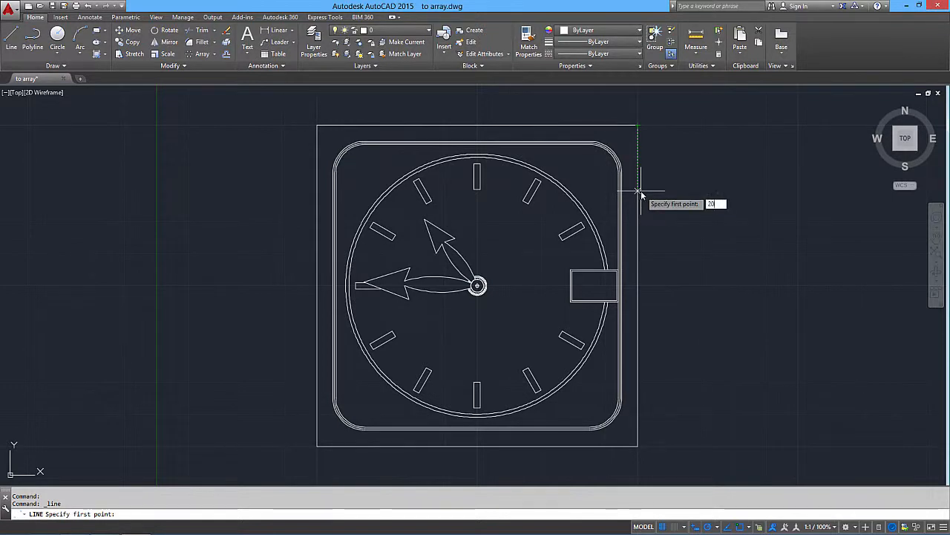
{"action": "type", "text": "0"}
{"action": "key", "text": "Return"}
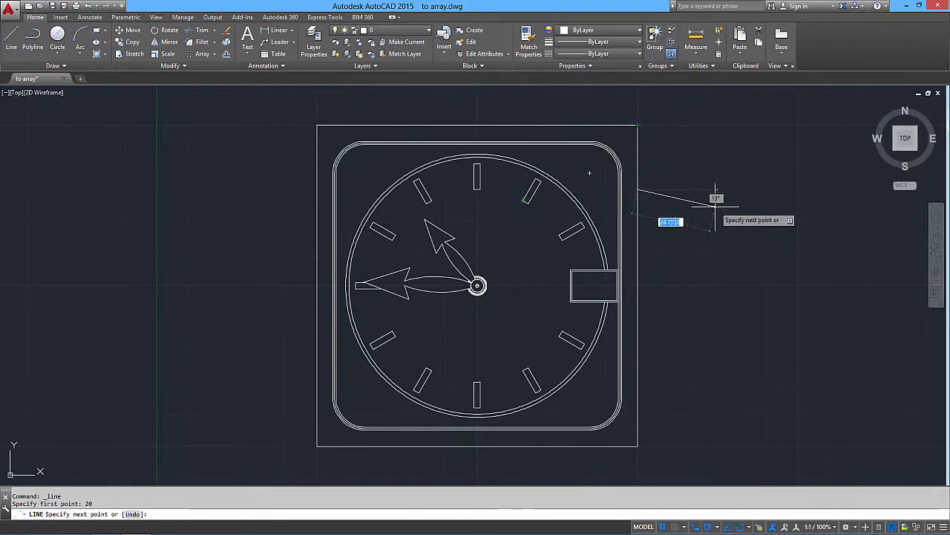
{"action": "left_click", "coordinate": [716, 527]}
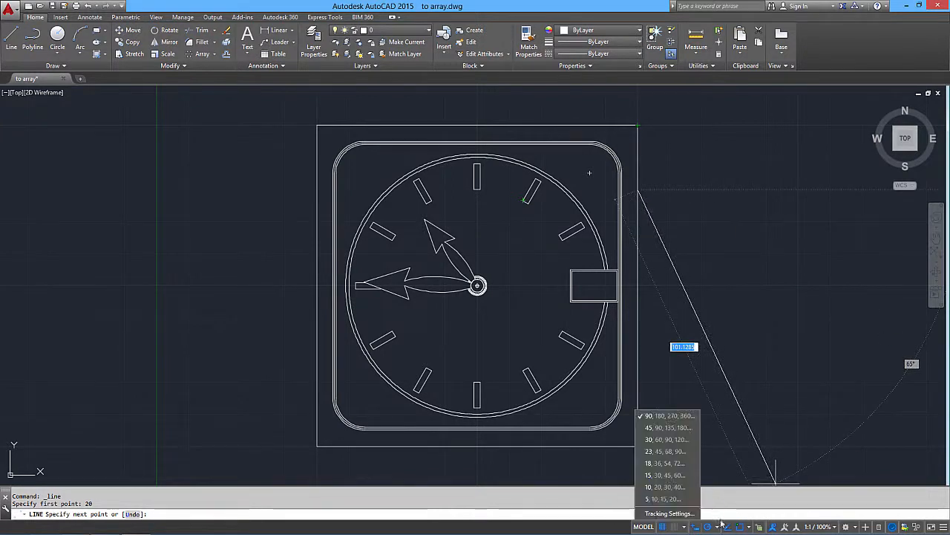
{"action": "left_click", "coordinate": [663, 440]}
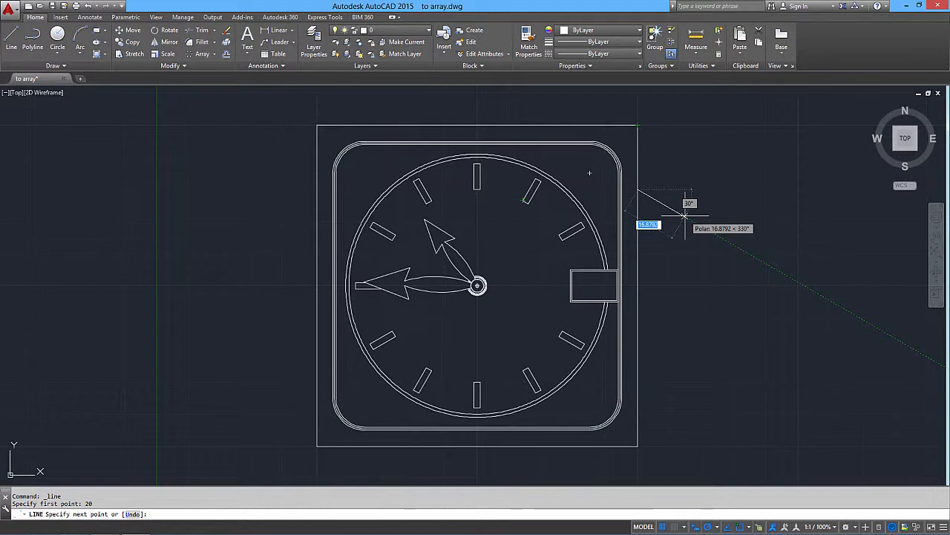
{"action": "type", "text": "5"}
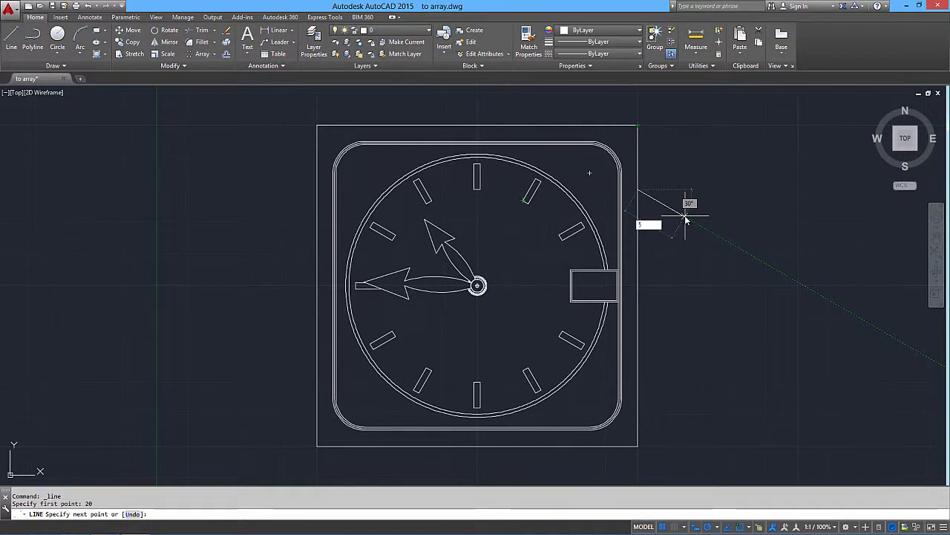
{"action": "key", "text": "Return"}
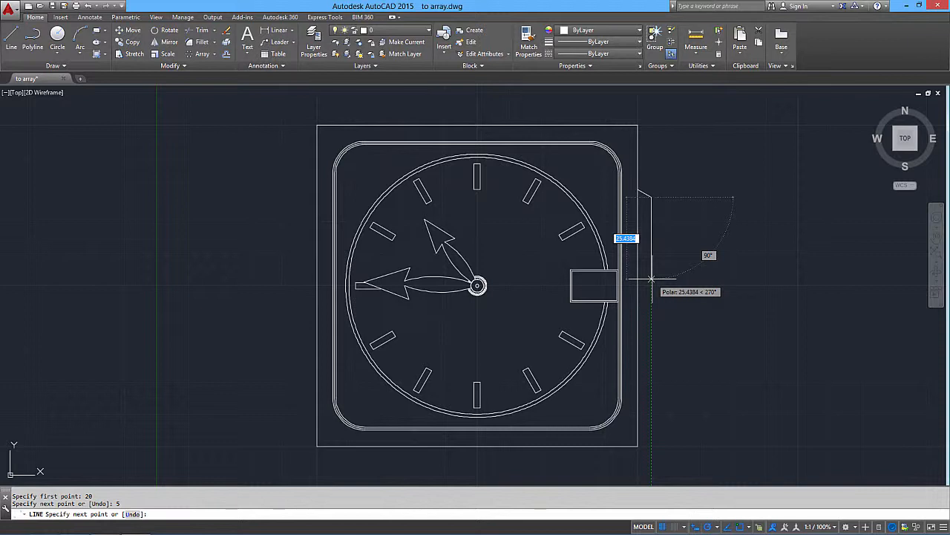
Continue the line 55 units straight down, then angle it back onto the case's right edge and end the line
{"action": "type", "text": "55"}
{"action": "key", "text": "Return"}
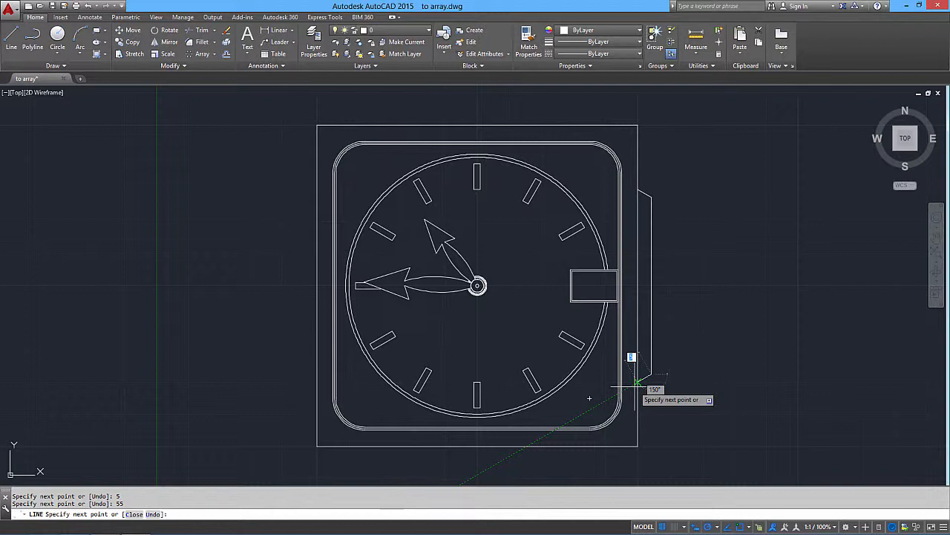
{"action": "left_click", "coordinate": [637, 383]}
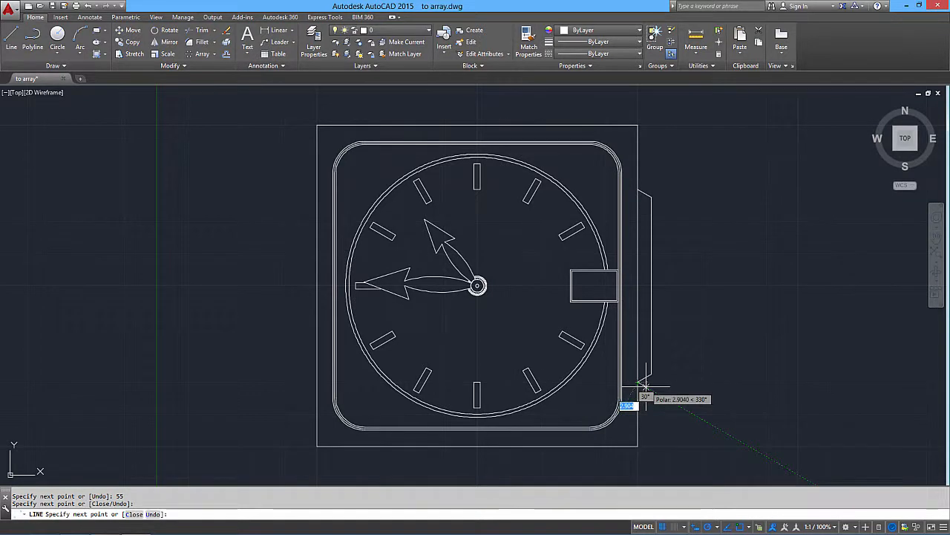
{"action": "key", "text": "Escape"}
{"action": "middle_click_drag", "start_coordinate": [658, 382], "coordinate": [634, 379]}
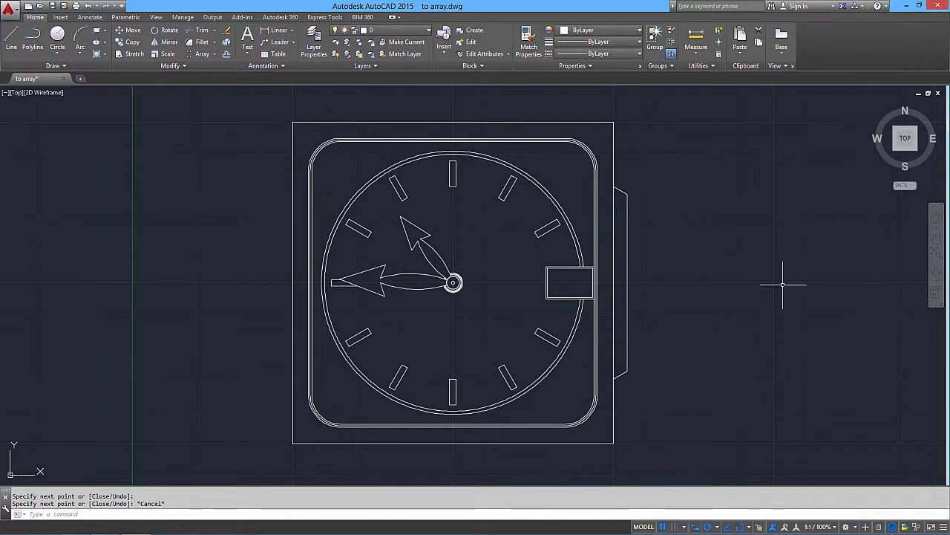
Offset the 55-unit vertical line outward from the watch case four times in succession, at a spacing of 10 units
{"action": "left_click", "coordinate": [227, 54]}
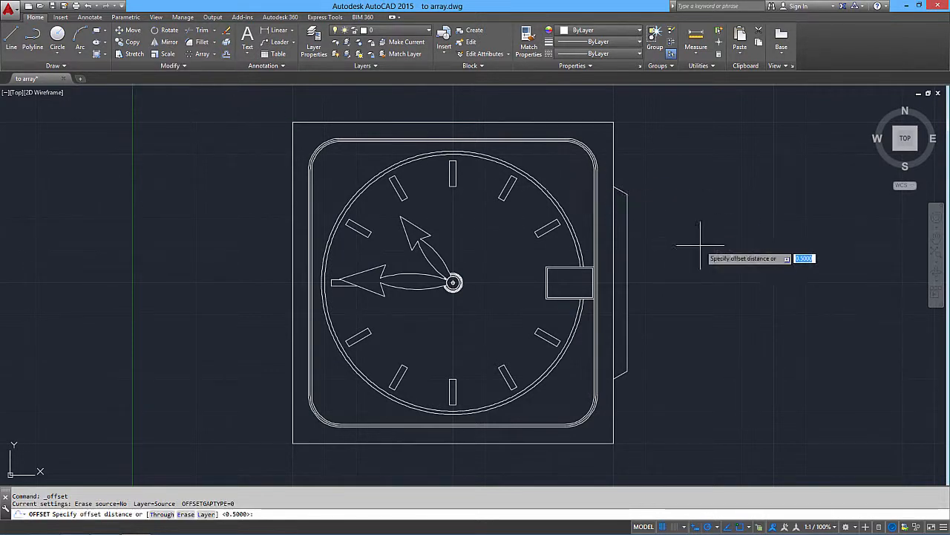
{"action": "type", "text": "10"}
{"action": "key", "text": "Return"}
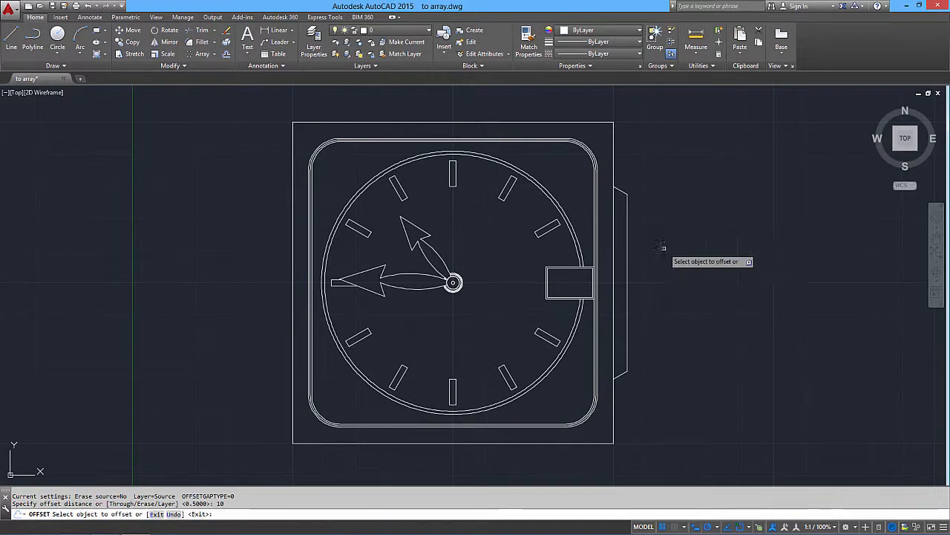
{"action": "left_click", "coordinate": [628, 261]}
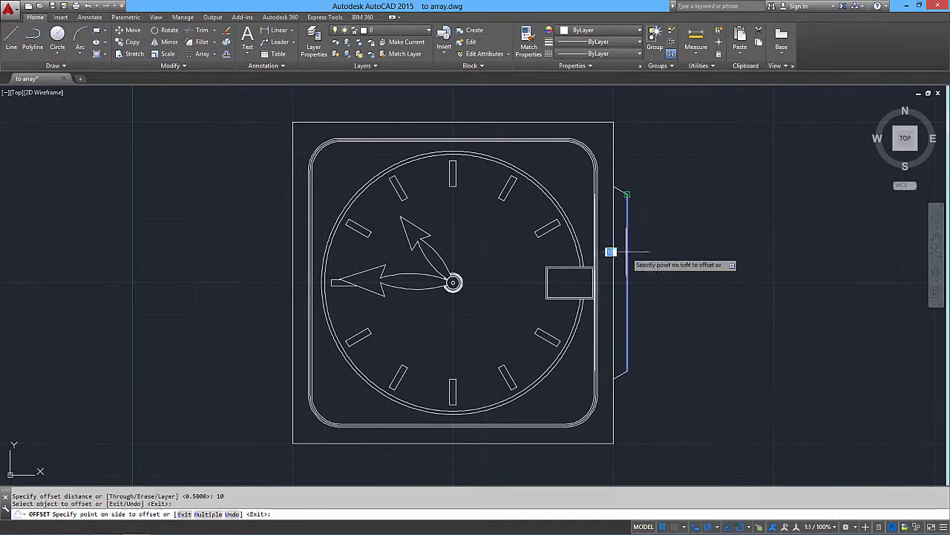
{"action": "left_click", "coordinate": [737, 264]}
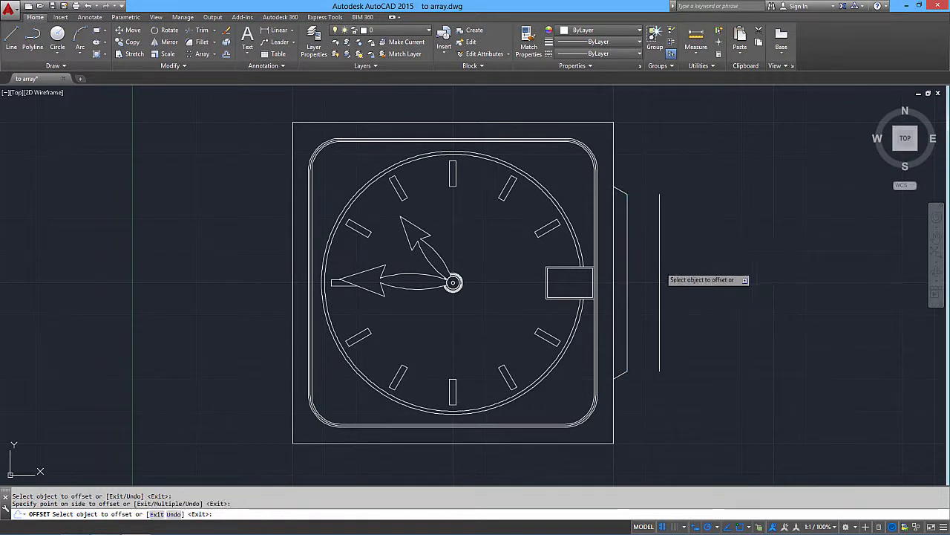
{"action": "left_click", "coordinate": [660, 265]}
{"action": "left_click", "coordinate": [699, 275]}
{"action": "left_click", "coordinate": [691, 273]}
{"action": "left_click", "coordinate": [749, 277]}
{"action": "left_click", "coordinate": [724, 276]}
{"action": "left_click", "coordinate": [787, 277]}
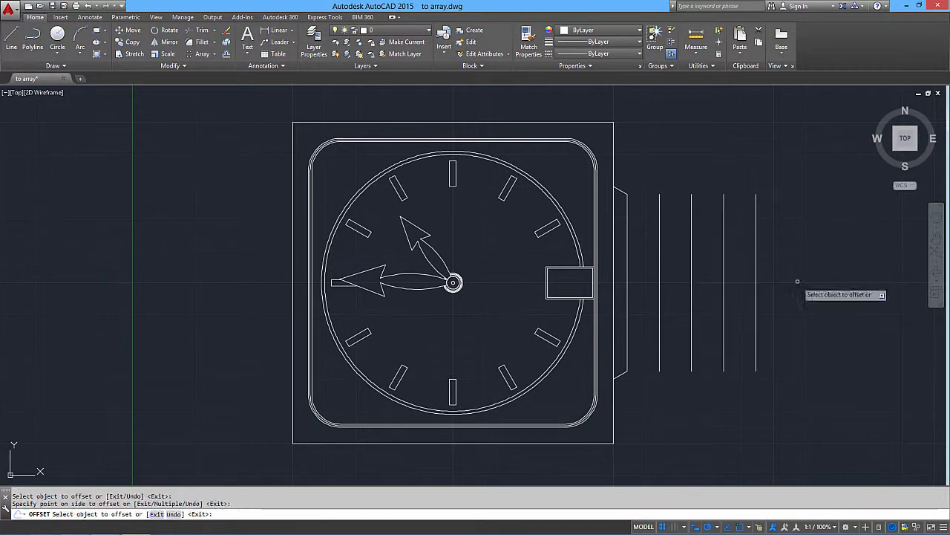
{"action": "right_click", "coordinate": [799, 286]}
{"action": "left_click", "coordinate": [820, 288]}
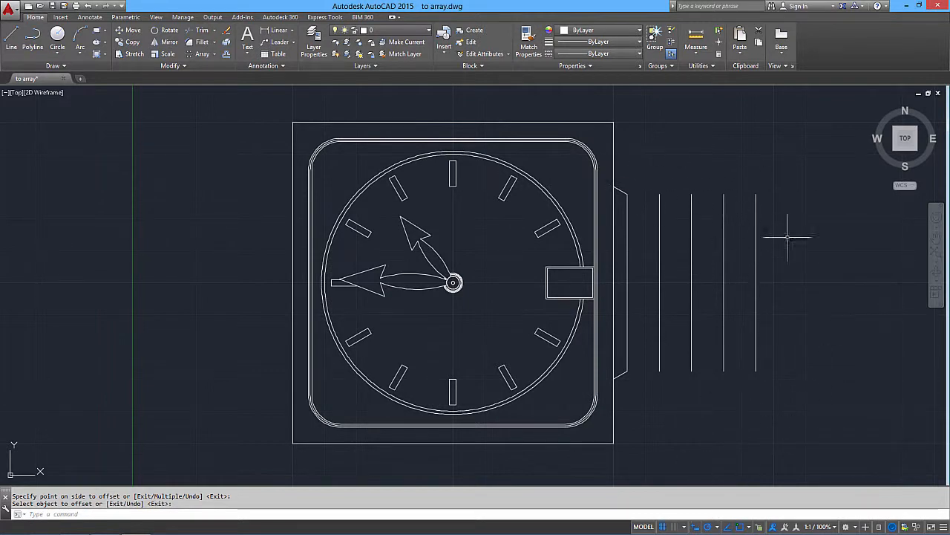
Set polar tracking to 10° increments and draw a line about 55 units long at 350° from the 55-unit line's upper end, crossing all offset lines
{"action": "left_click", "coordinate": [717, 527]}
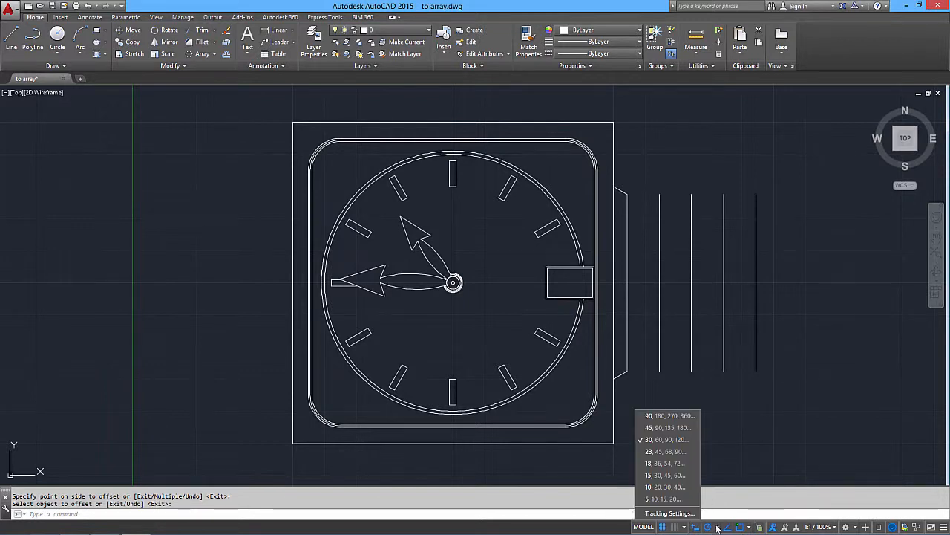
{"action": "left_click", "coordinate": [668, 487]}
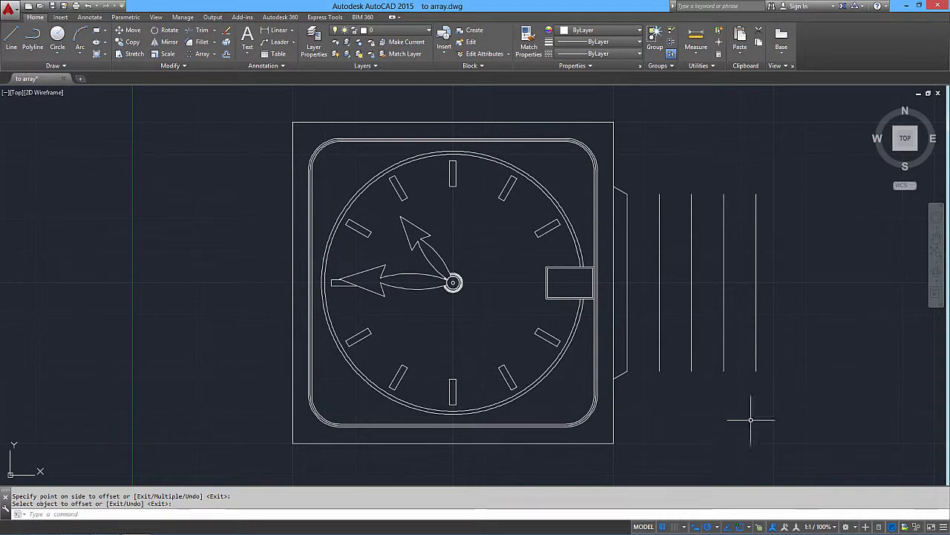
{"action": "left_click", "coordinate": [11, 37]}
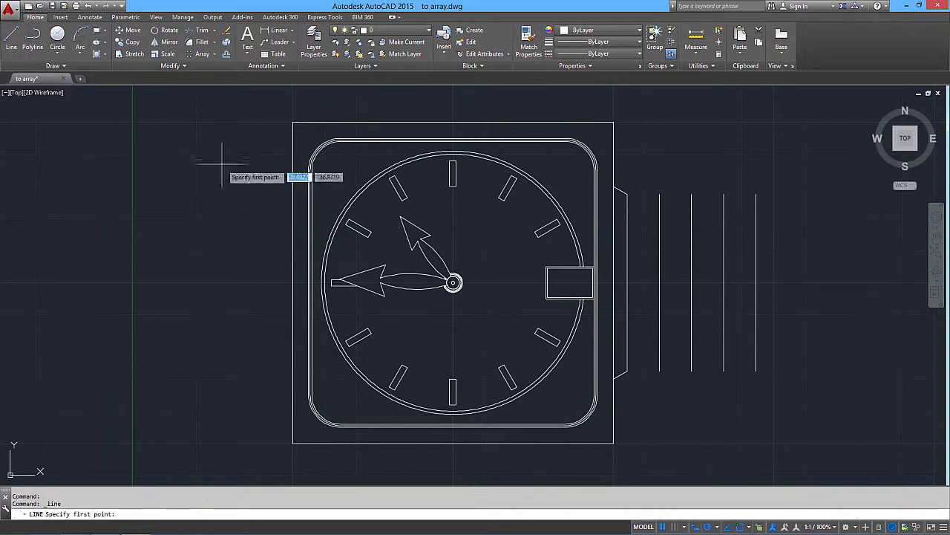
{"action": "left_click", "coordinate": [627, 195]}
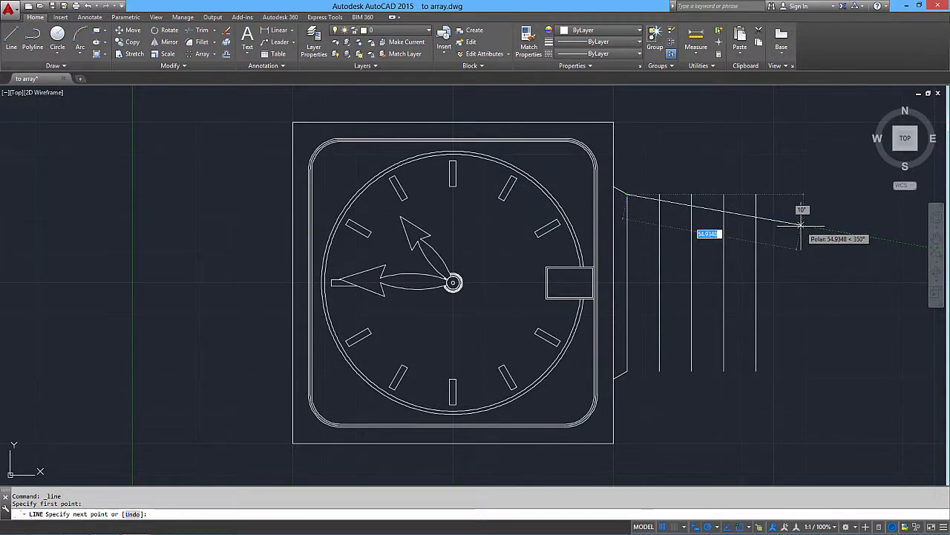
{"action": "left_click", "coordinate": [801, 223]}
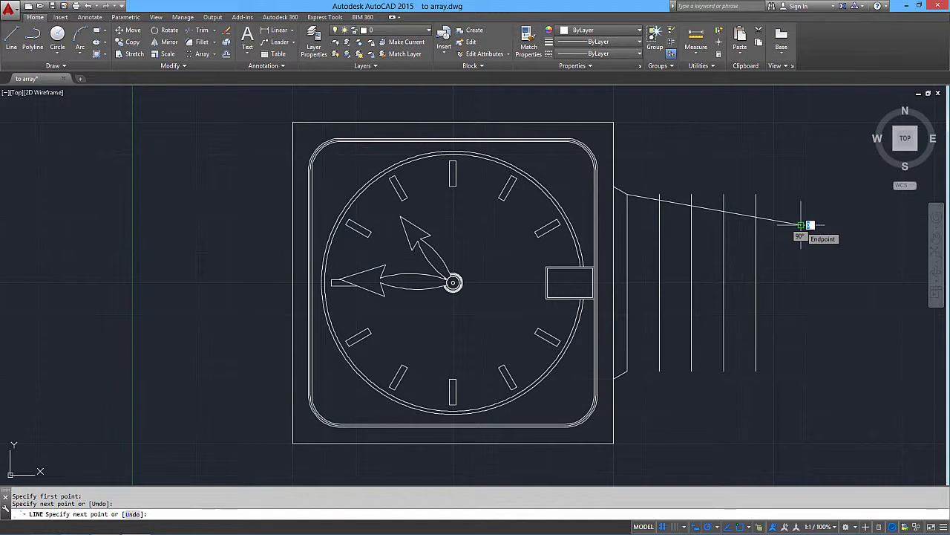
{"action": "key", "text": "Escape"}
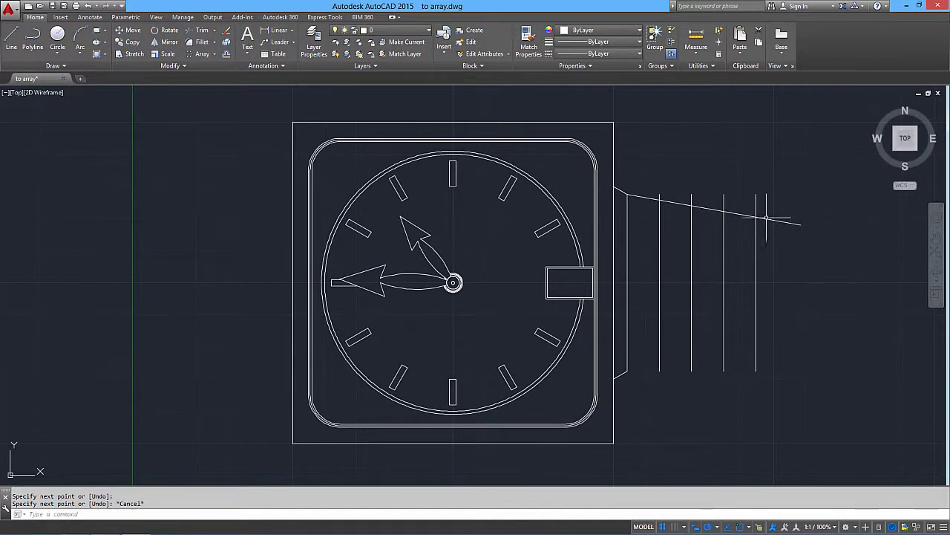
Draw a line rising at 10° from the 55-unit line's lower end to beyond the outermost offset line
{"action": "left_click", "coordinate": [11, 37]}
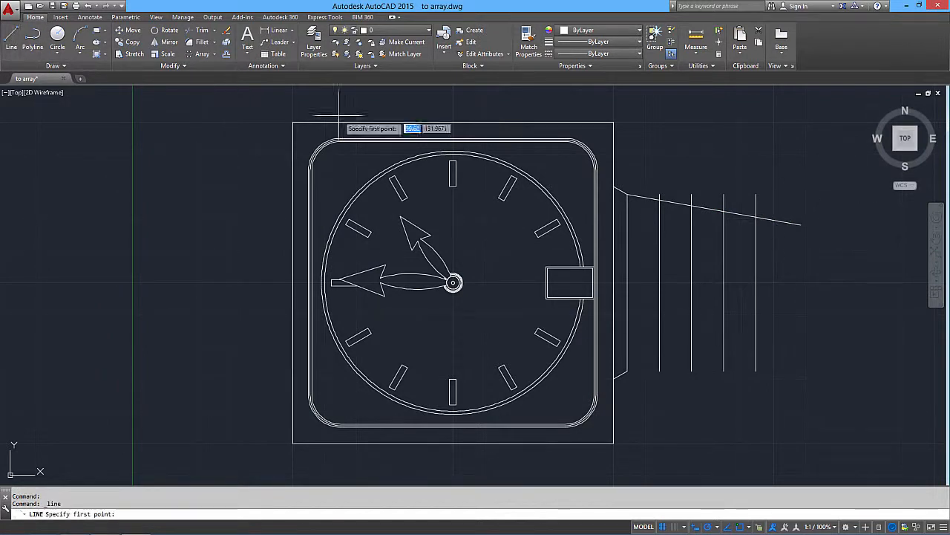
{"action": "left_click", "coordinate": [627, 369]}
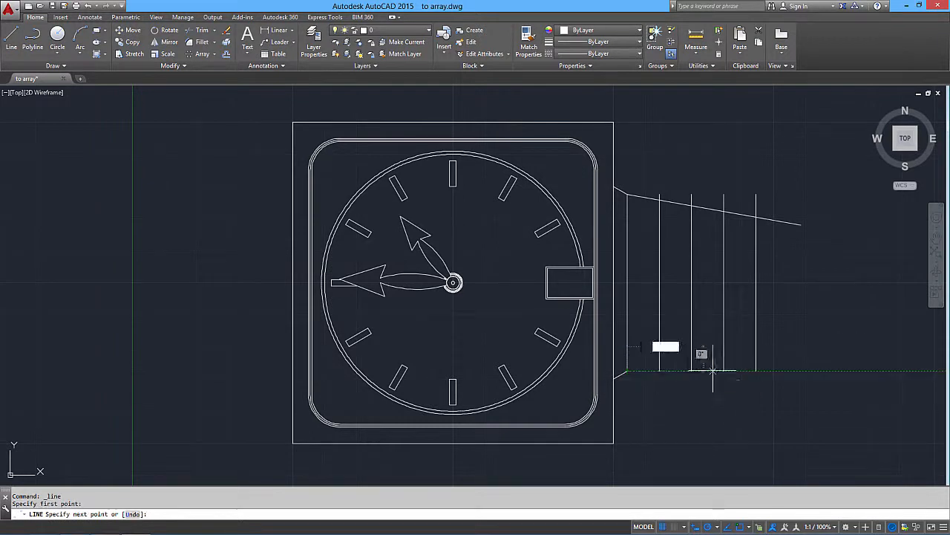
{"action": "left_click", "coordinate": [814, 338]}
{"action": "key", "text": "Escape"}
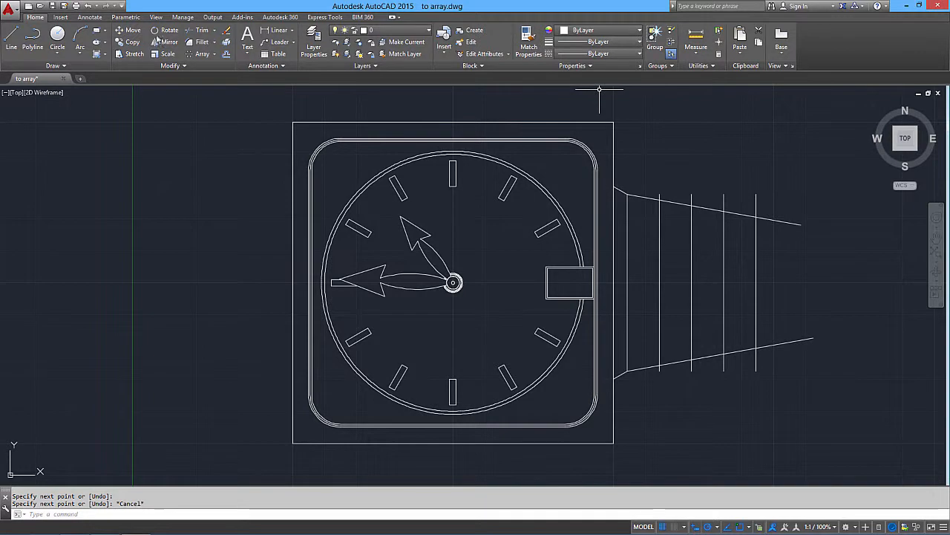
Using both slanted lines and the outermost vertical line as cutting edges, trim the verticals below the lower slanted line and that line's outer overhang
{"action": "left_click", "coordinate": [199, 30]}
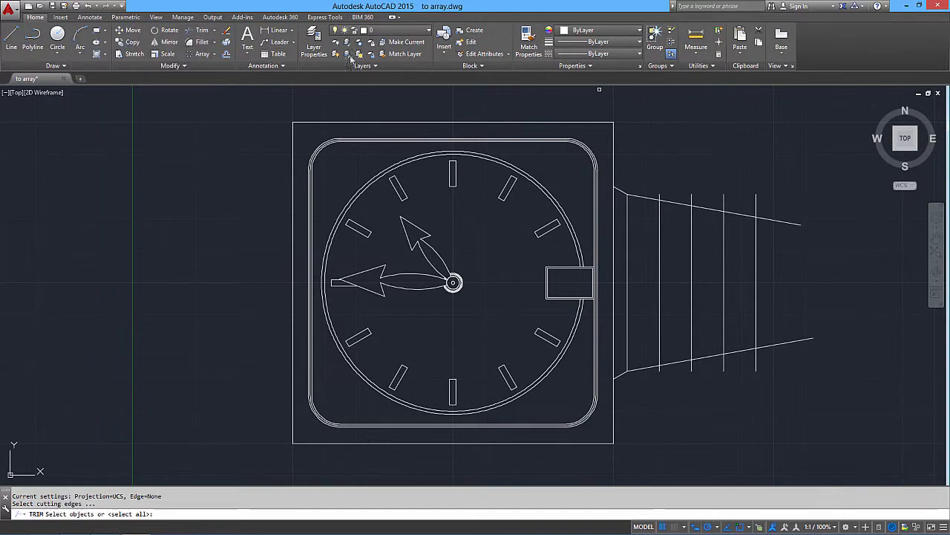
{"action": "left_click", "coordinate": [675, 363]}
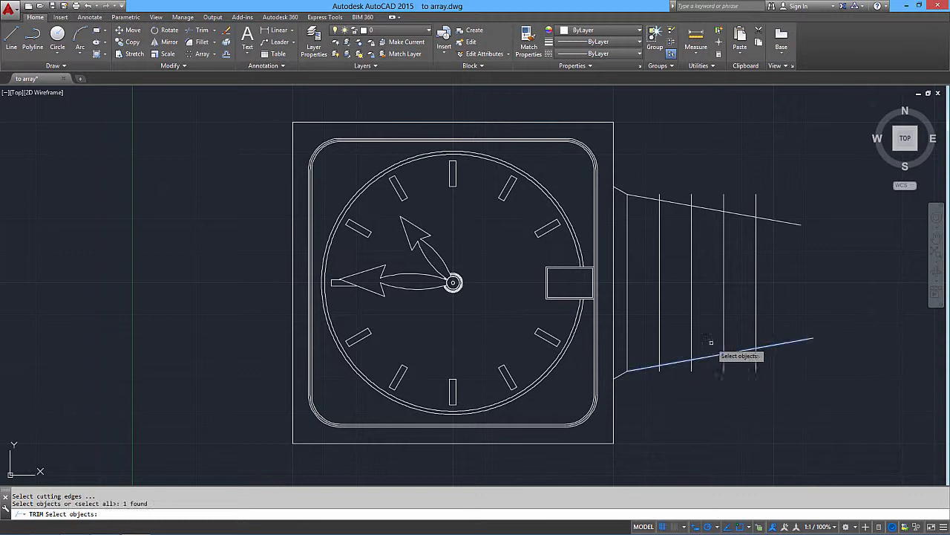
{"action": "left_click", "coordinate": [757, 295]}
{"action": "left_click", "coordinate": [732, 264]}
{"action": "left_click", "coordinate": [735, 214]}
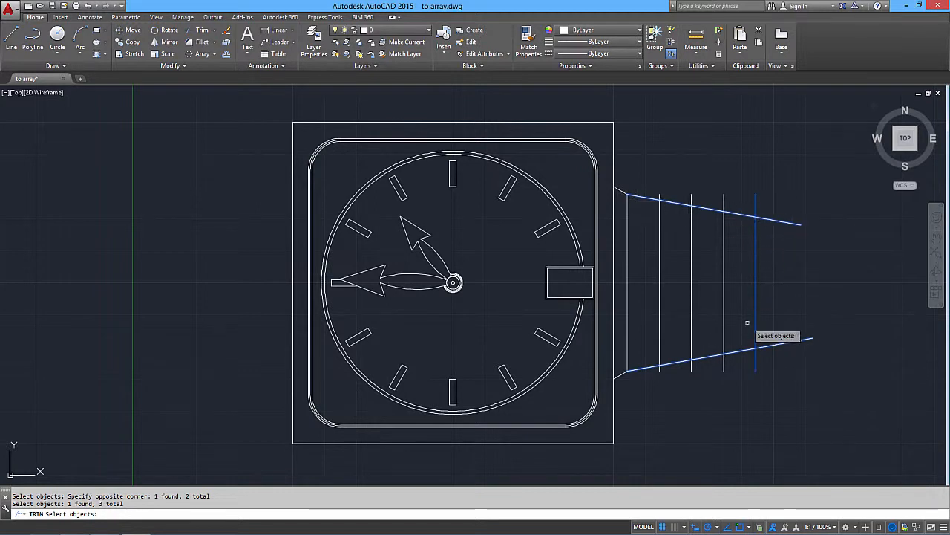
{"action": "key", "text": "Return"}
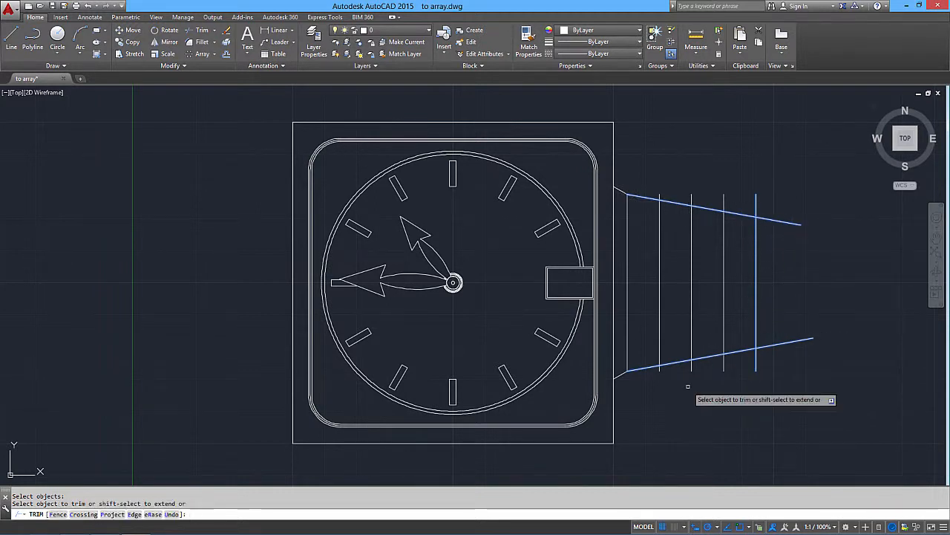
{"action": "left_click", "coordinate": [646, 371]}
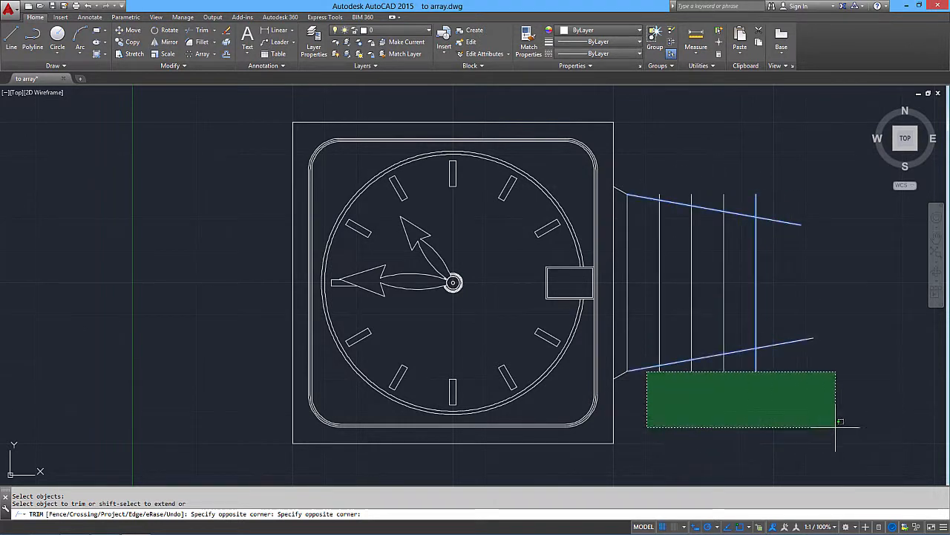
{"action": "left_click", "coordinate": [856, 369]}
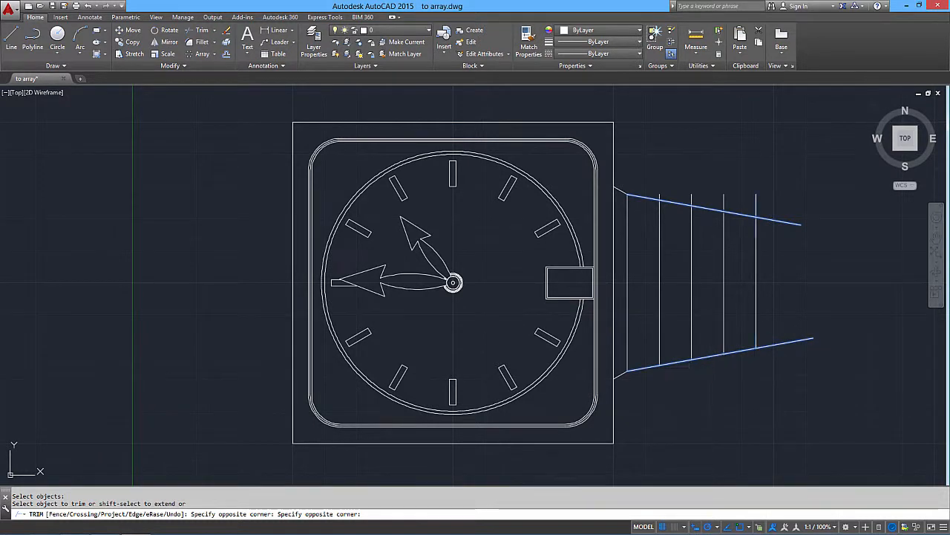
{"action": "left_click", "coordinate": [802, 368]}
{"action": "left_click", "coordinate": [868, 371]}
Trim the upper slanted line's overhang past the outermost vertical and the vertical line ends above the upper slanted line
{"action": "left_click", "coordinate": [785, 218]}
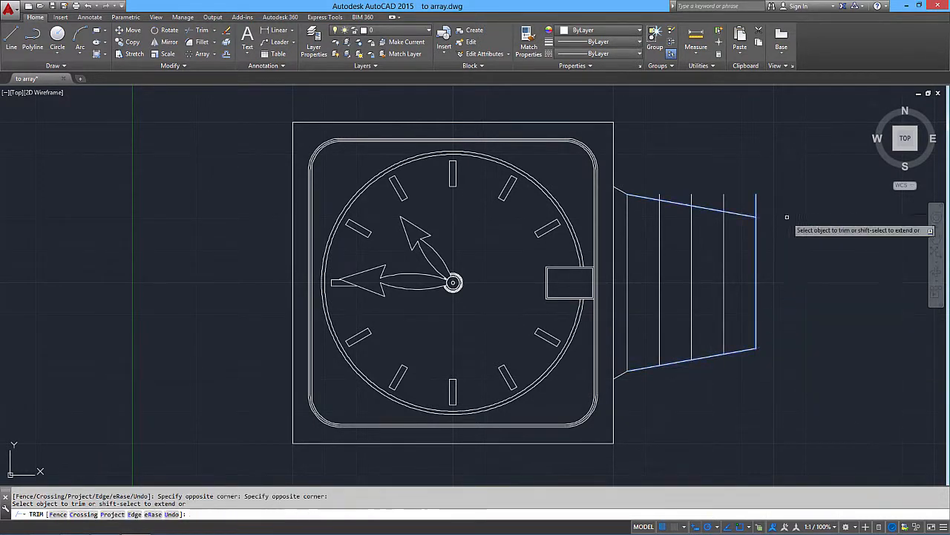
{"action": "left_click", "coordinate": [766, 198]}
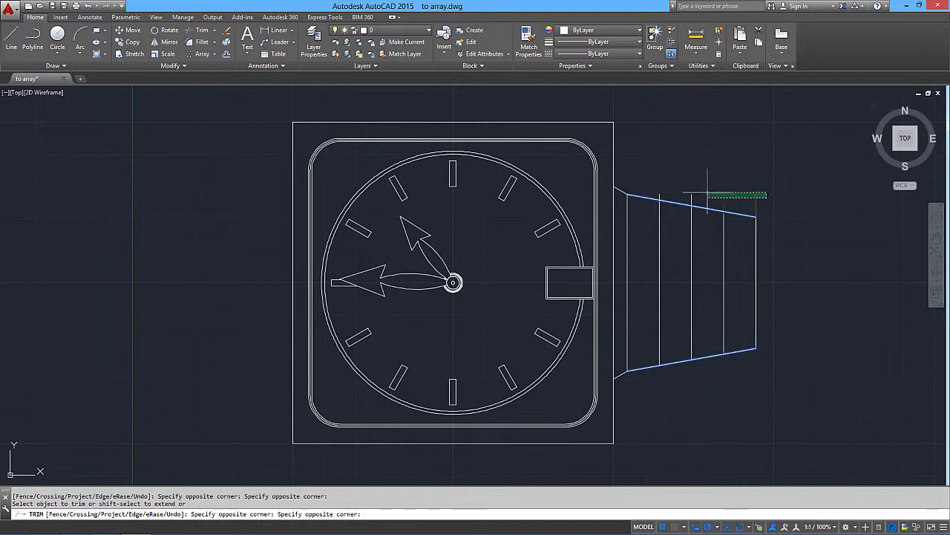
{"action": "left_click", "coordinate": [658, 186]}
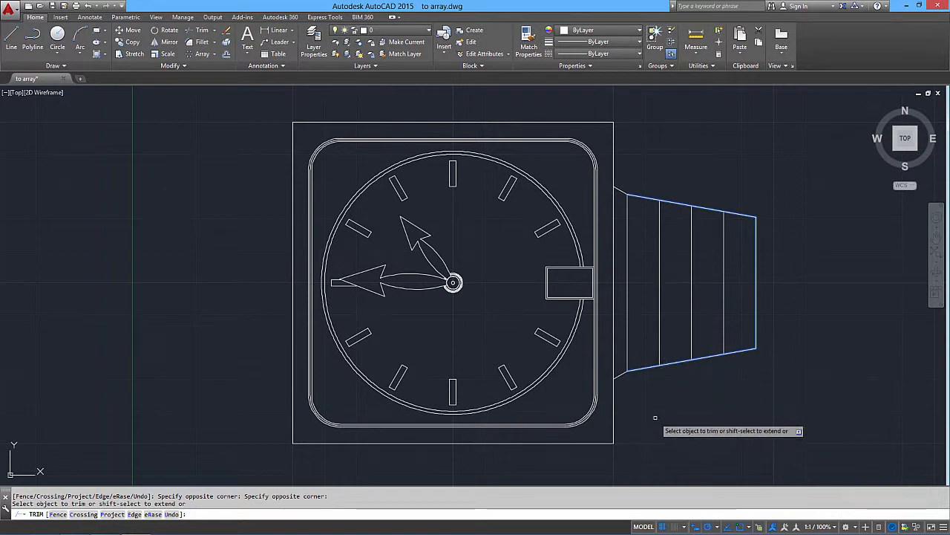
{"action": "key", "text": "Escape"}
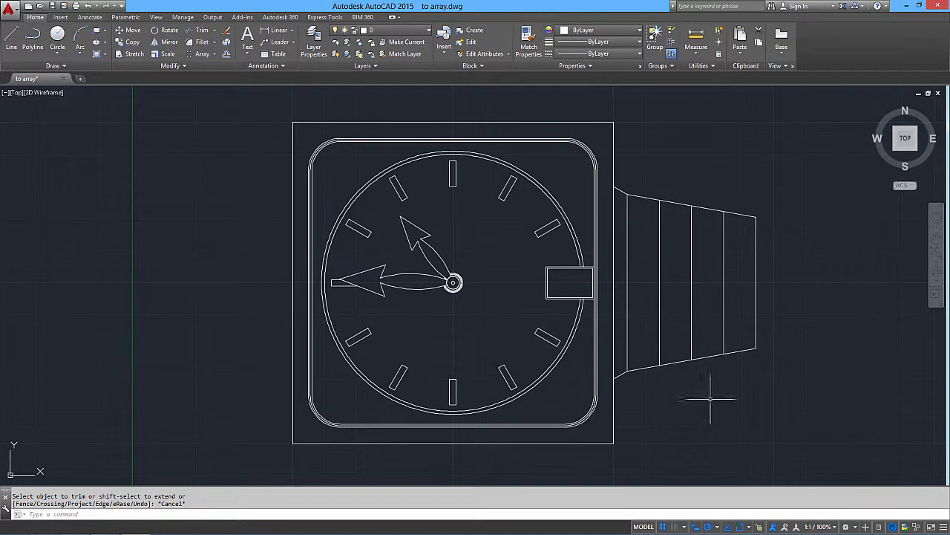
{"action": "mouse_move", "coordinate": [809, 403]}
{"action": "left_mouse_down"}
{"action": "mouse_move", "coordinate": [658, 272]}
{"action": "mouse_move", "coordinate": [668, 222]}
{"action": "mouse_move", "coordinate": [748, 283]}
{"action": "mouse_move", "coordinate": [775, 270]}
{"action": "left_mouse_up"}
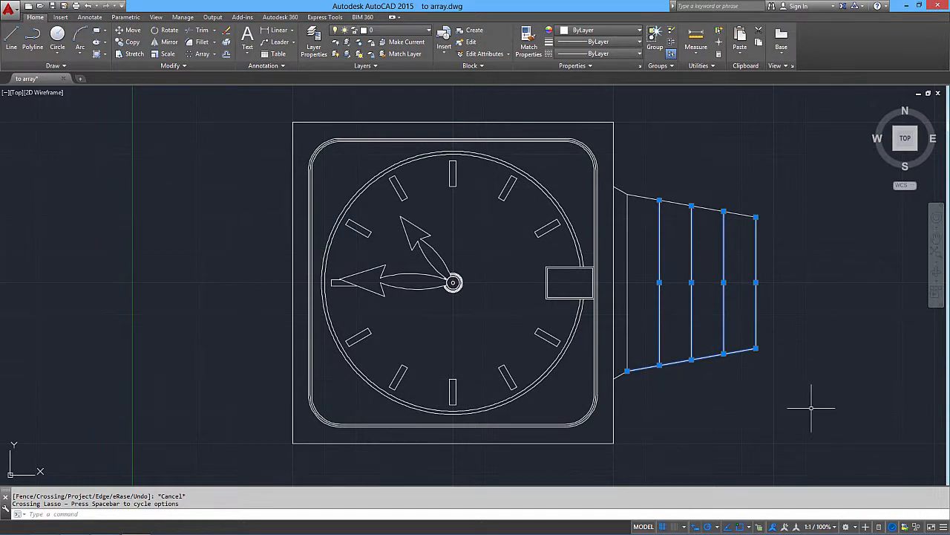
{"action": "key", "text": "Escape"}
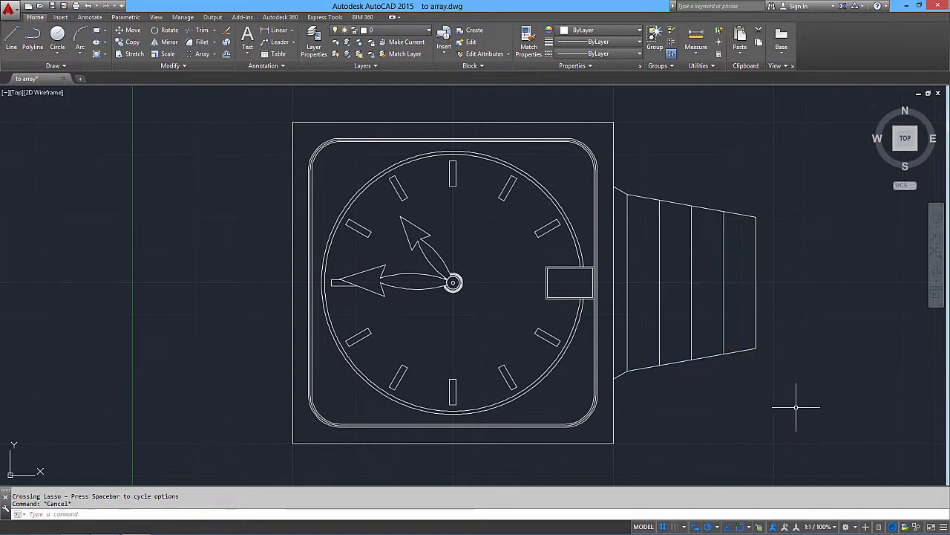
{"action": "left_click", "coordinate": [796, 407]}
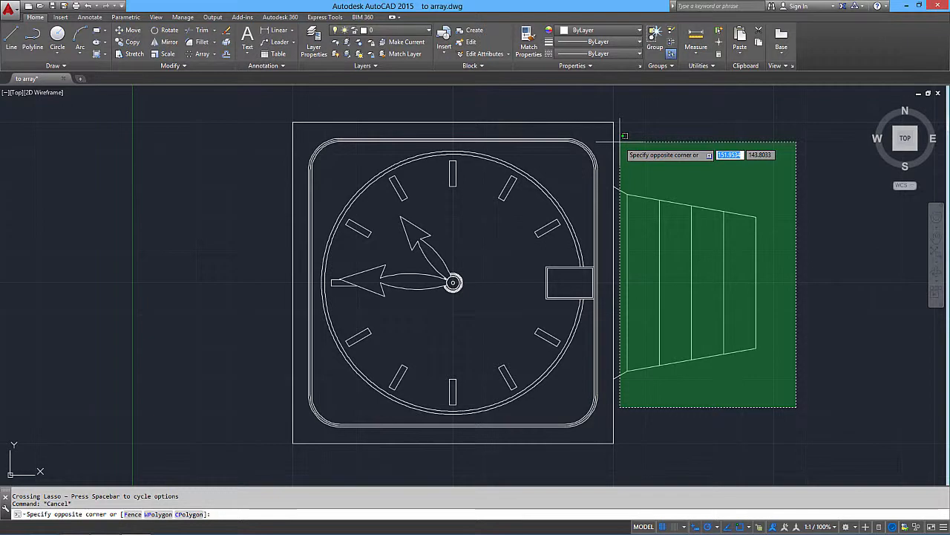
{"action": "key", "text": "Escape"}
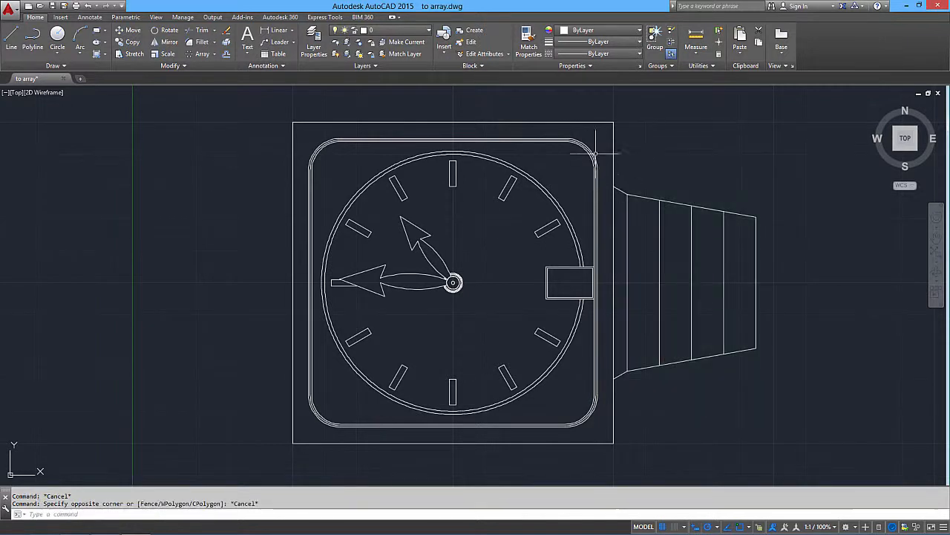
Select all the strap lines to the right of the watch case, leaving the case outline unselected
{"action": "left_click", "coordinate": [602, 156]}
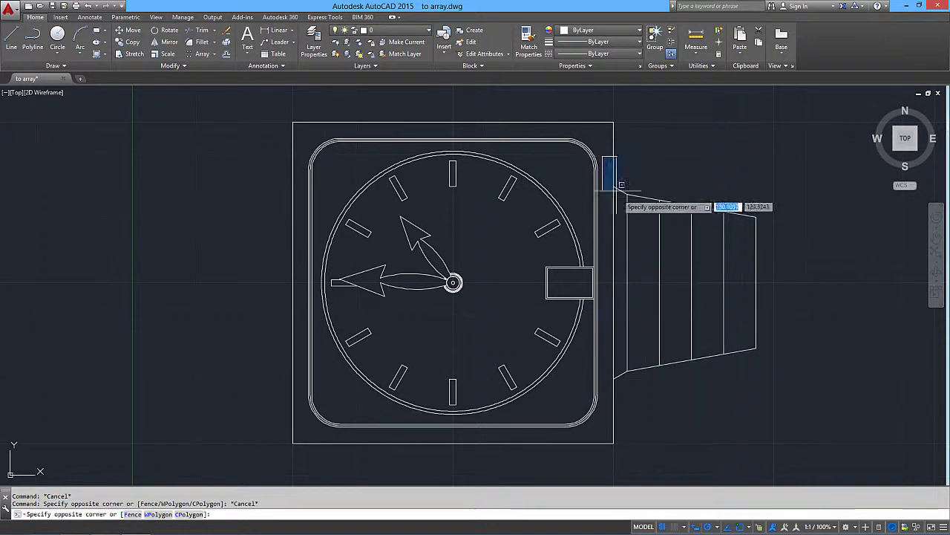
{"action": "left_click", "coordinate": [798, 387]}
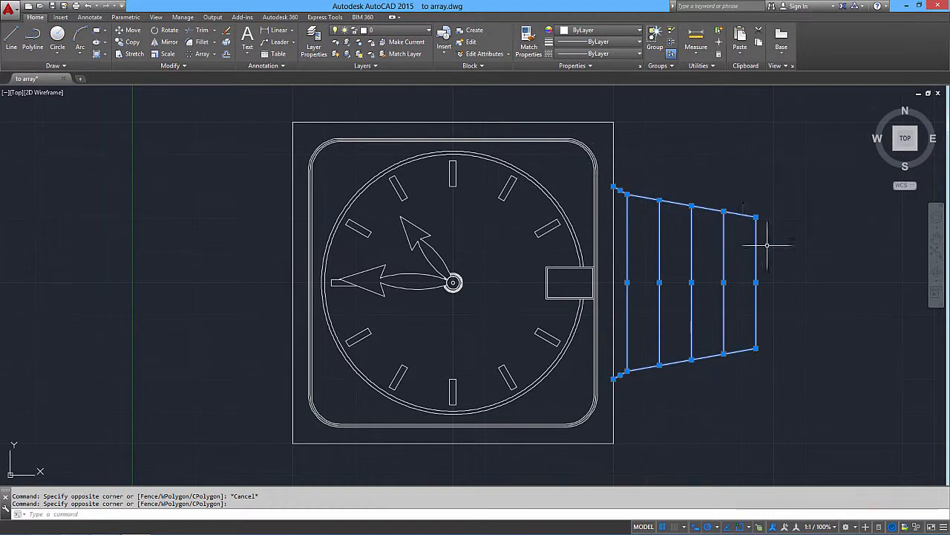
{"action": "left_click", "coordinate": [641, 138]}
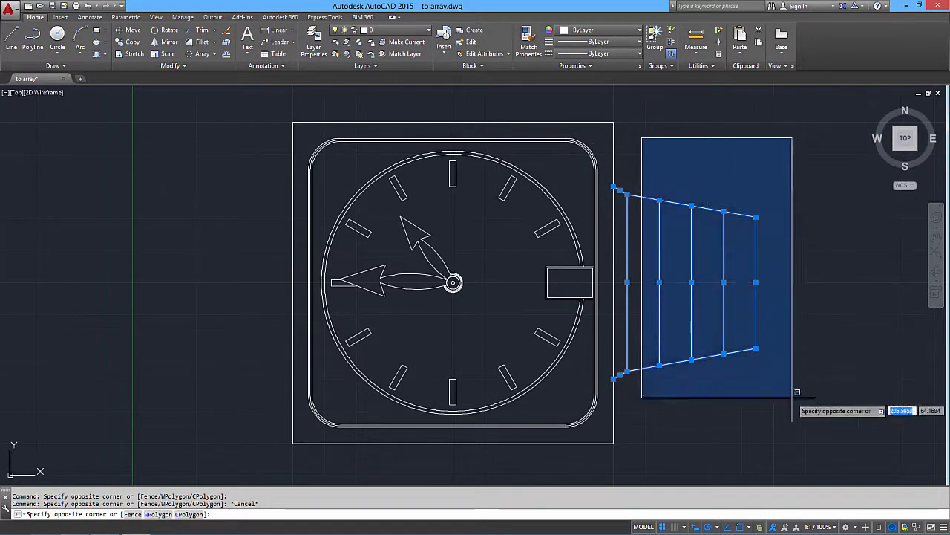
{"action": "key", "text": "Escape"}
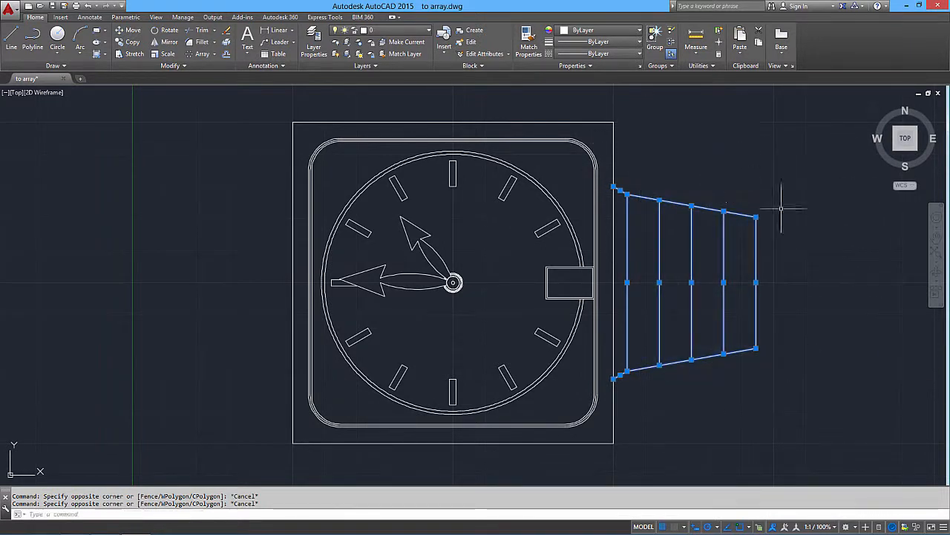
{"action": "left_click", "coordinate": [826, 265]}
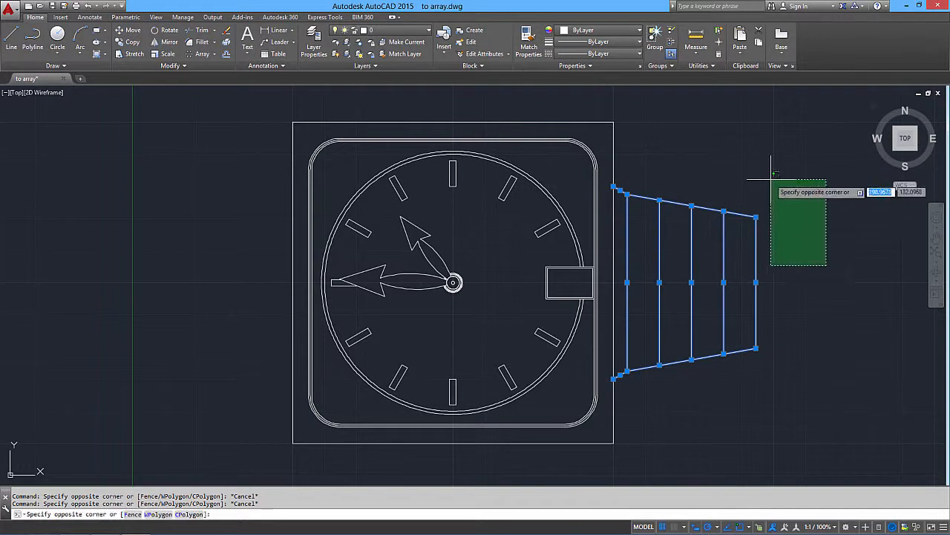
{"action": "left_click", "coordinate": [703, 202]}
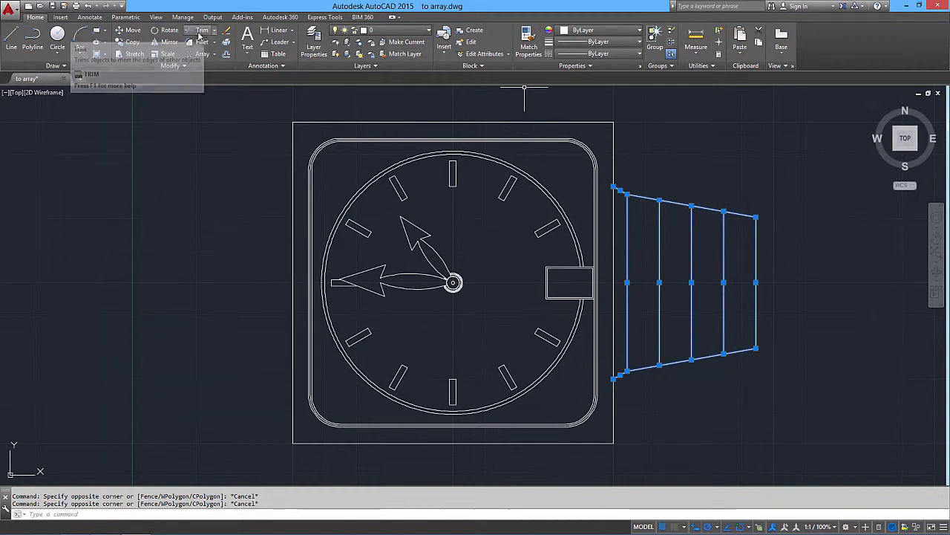
Mirror the selected strap about a vertical line through the midpoint of the 12 o'clock marker's lower edge, keeping the source objects
{"action": "left_click", "coordinate": [167, 43]}
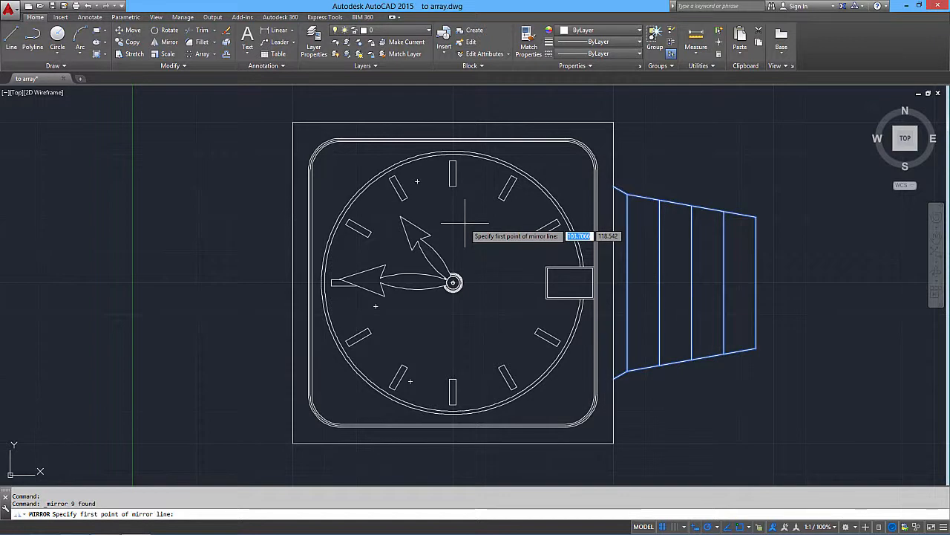
{"action": "key", "text": "F8"}
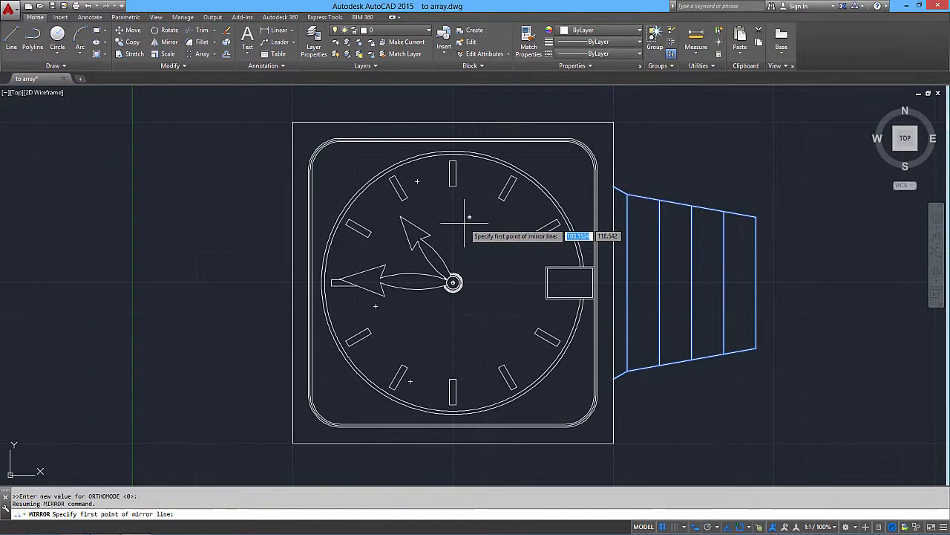
{"action": "right_click", "coordinate": [465, 221], "text": "shift"}
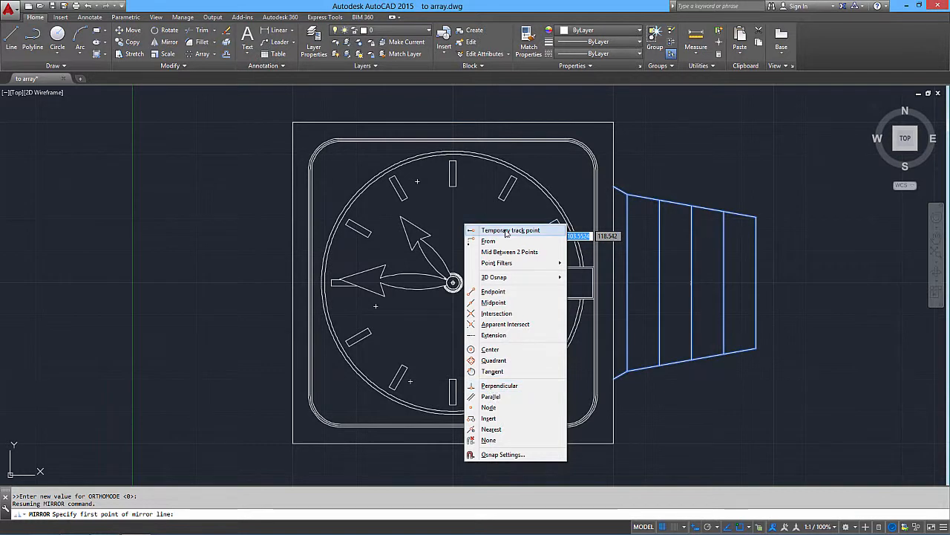
{"action": "left_click", "coordinate": [495, 303]}
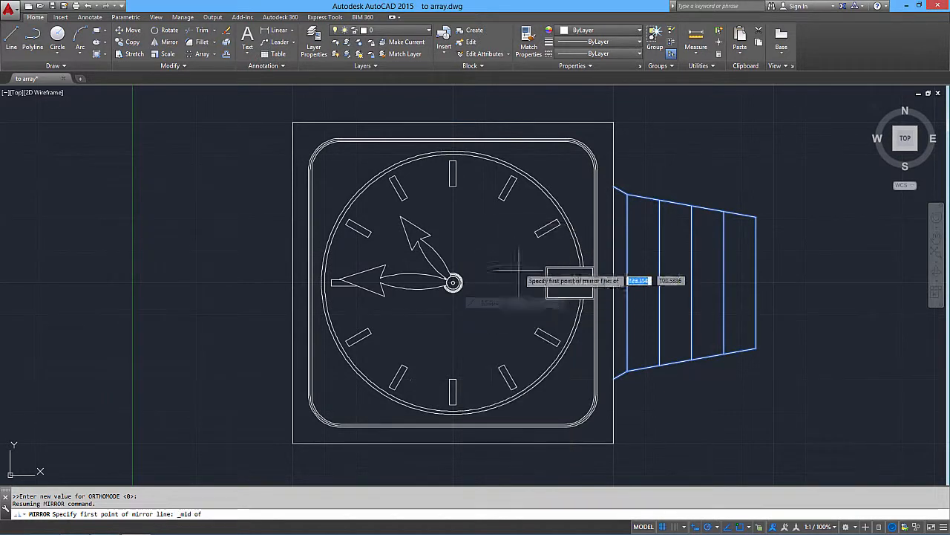
{"action": "left_click", "coordinate": [453, 186]}
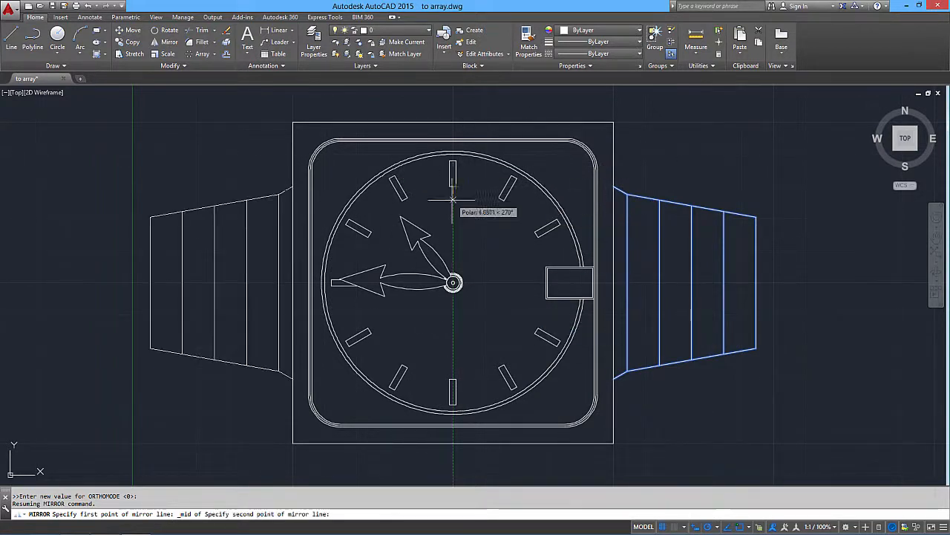
{"action": "left_click", "coordinate": [453, 239]}
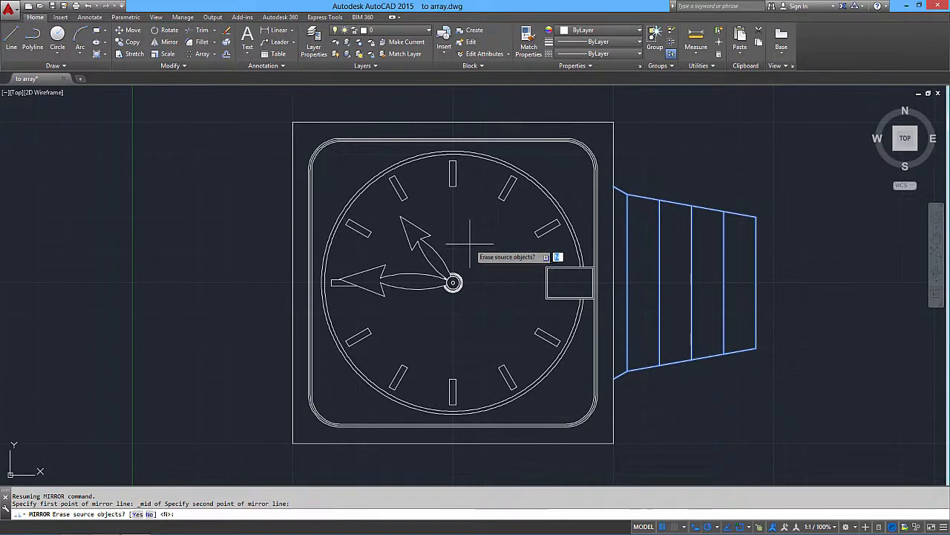
{"action": "key", "text": "Return"}
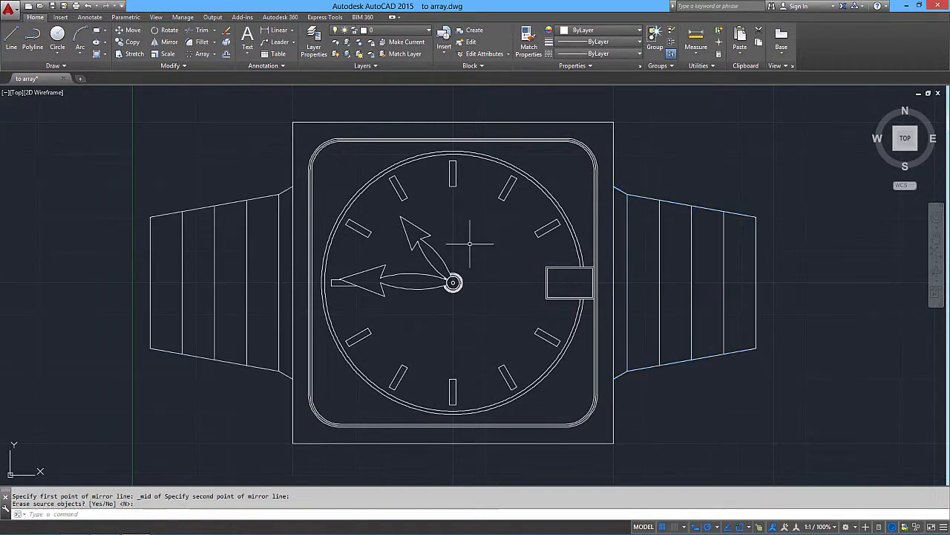